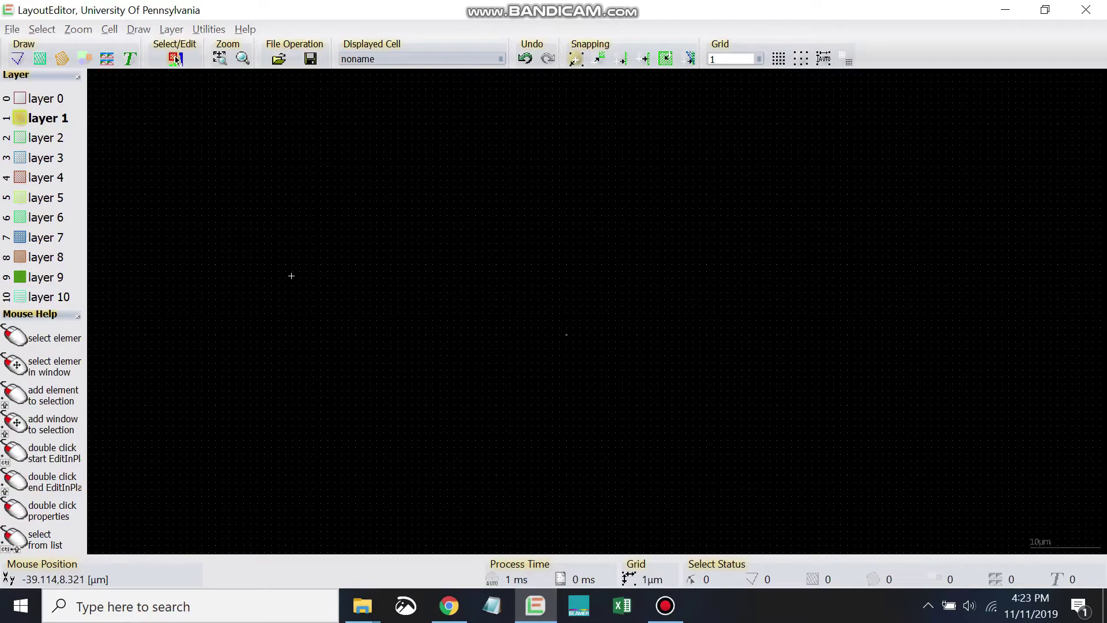
Draw a layer-1 box near the canvas middle by placing two opposite corners
key(b)
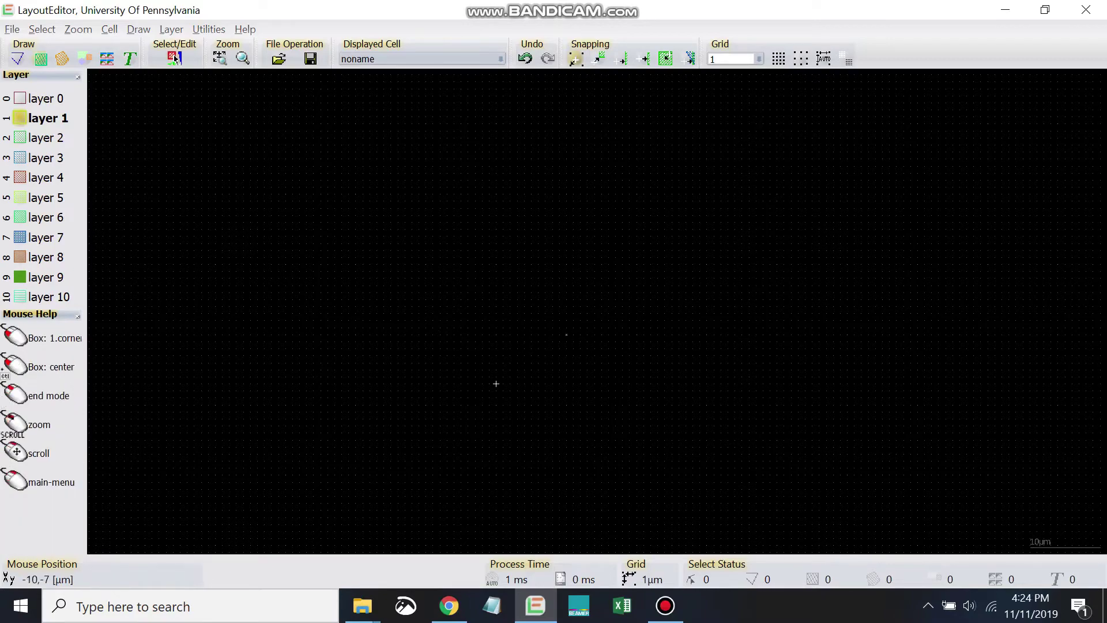
click(454, 418)
click(700, 230)
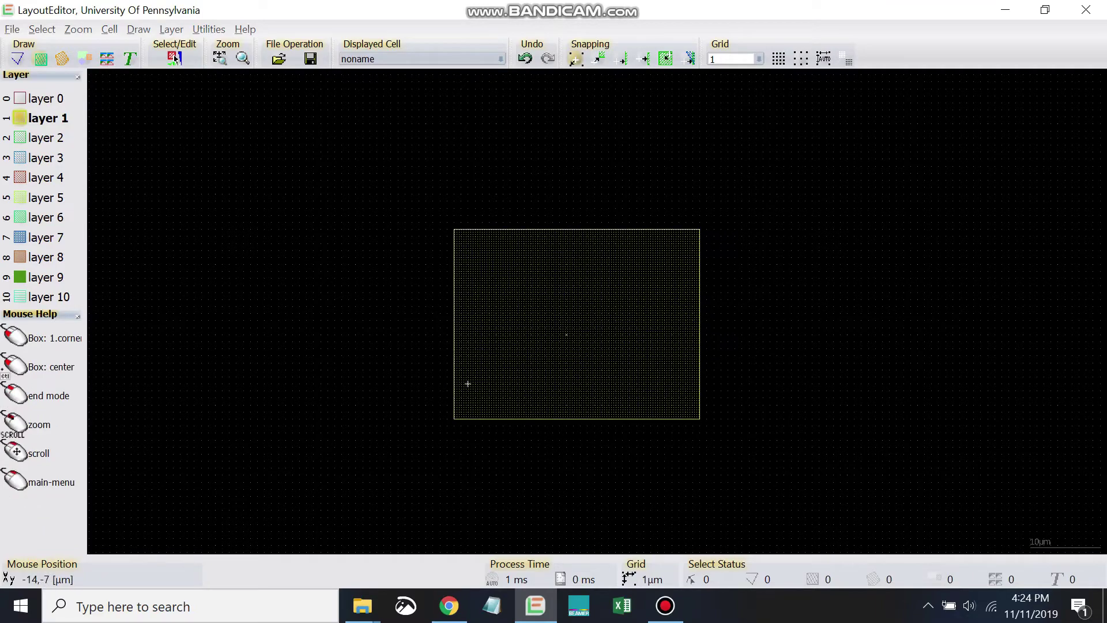
right_click(369, 309)
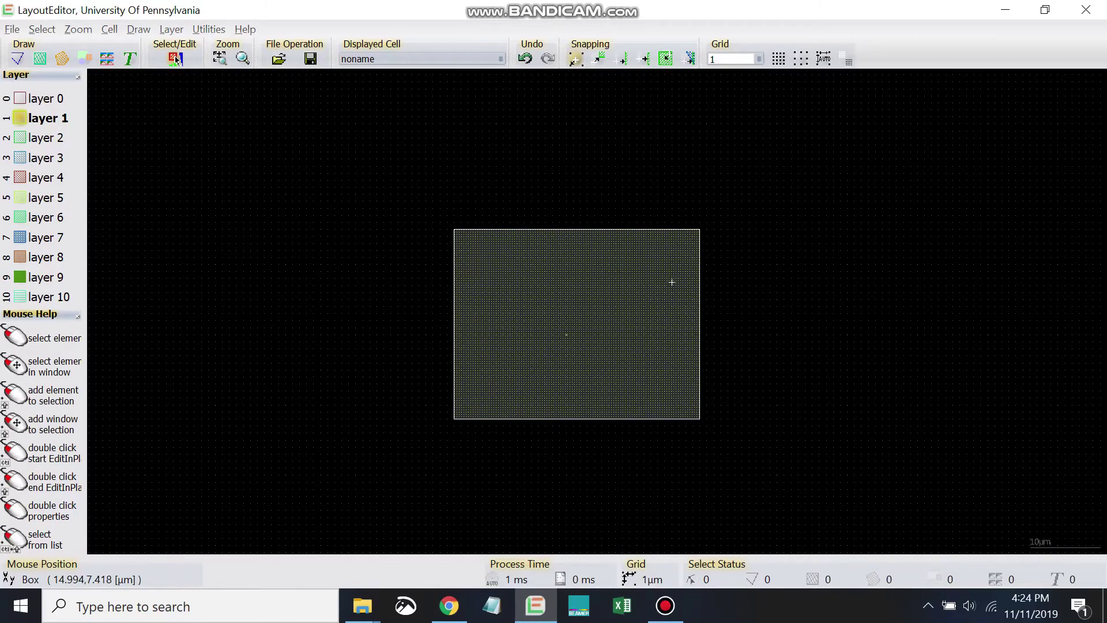
Select the drawn box and bring up its context menu
click(674, 300)
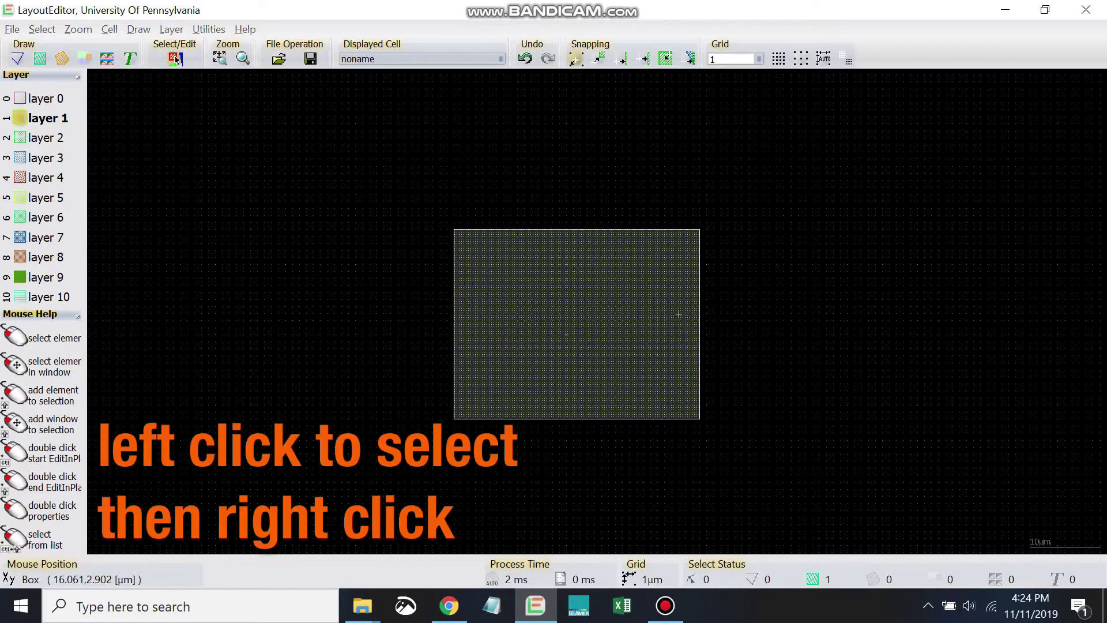
right_click(640, 291)
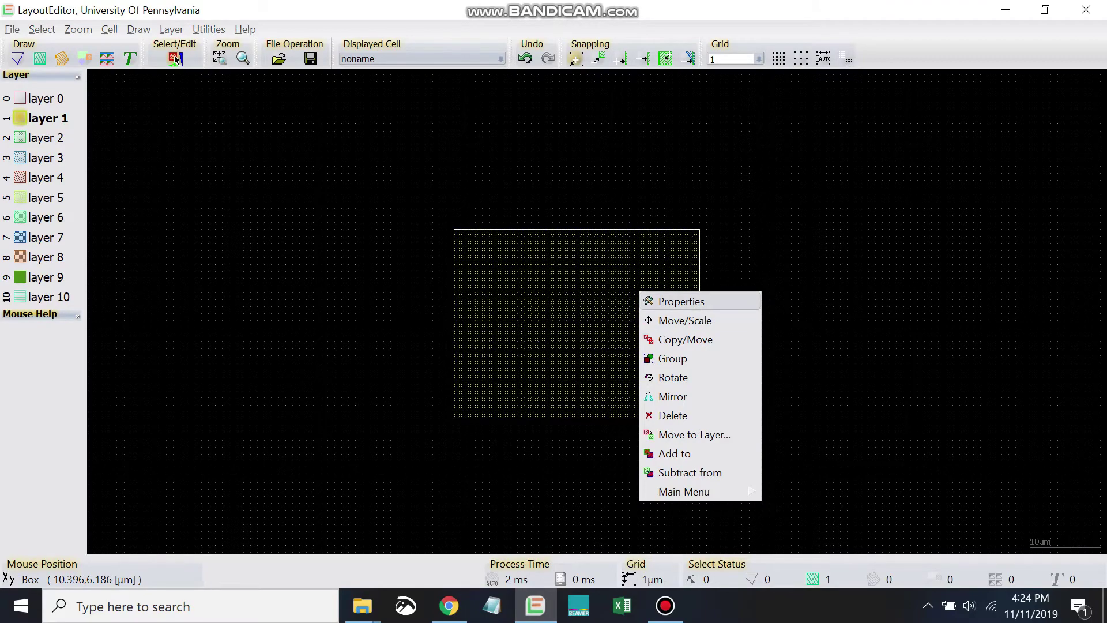
Open Box Properties, move it aside, and check the 35 µm width and 27 µm height
key(Return)
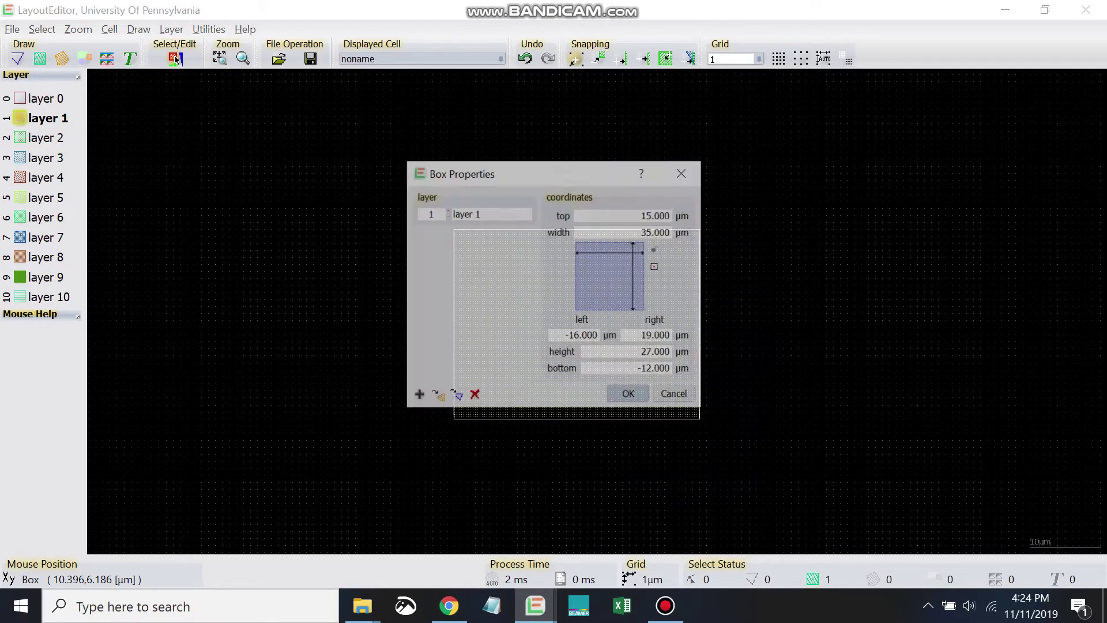
drag(570, 171, 880, 162)
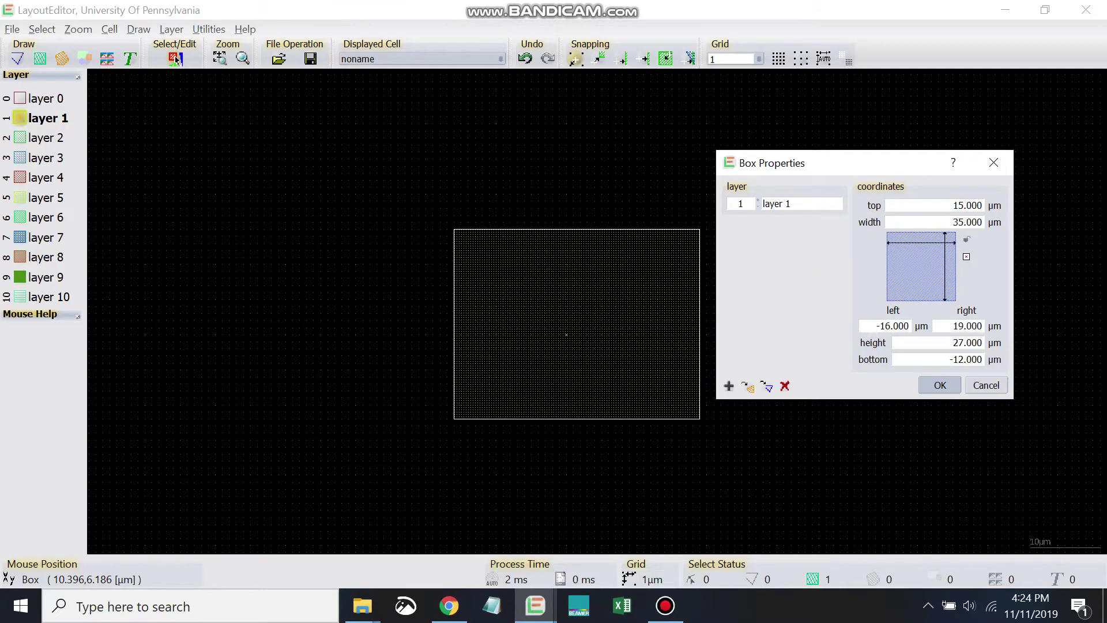
key(Tab)
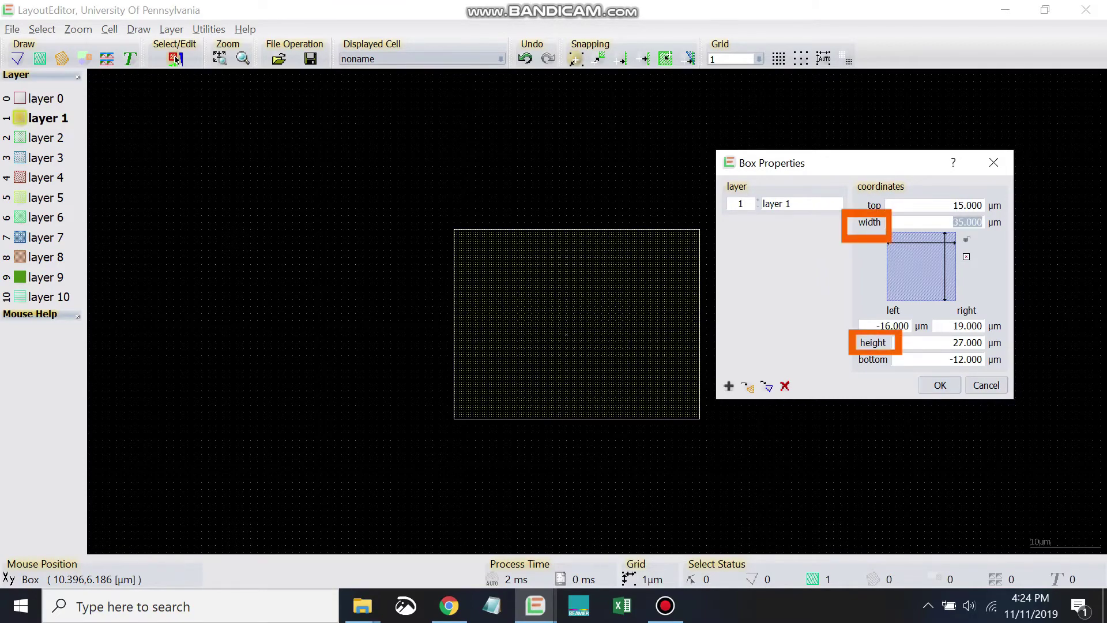
key(Tab)
key(shift+Tab)
key(Tab)
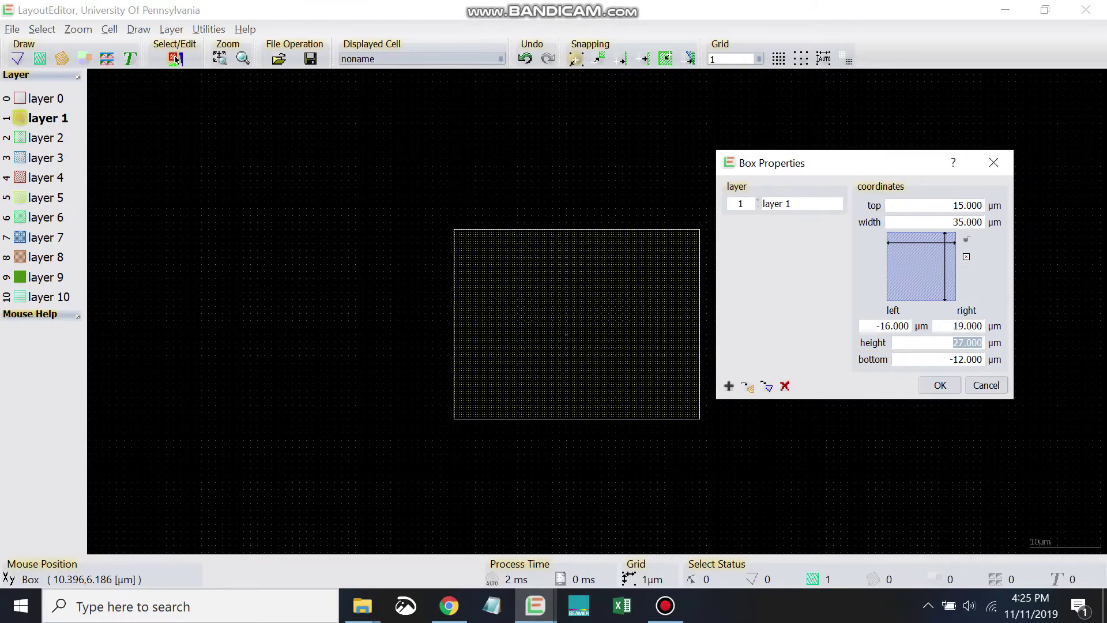
Enter left 0, bottom 0, right 15 and top 20 µm as the box coordinates
key(Tab)
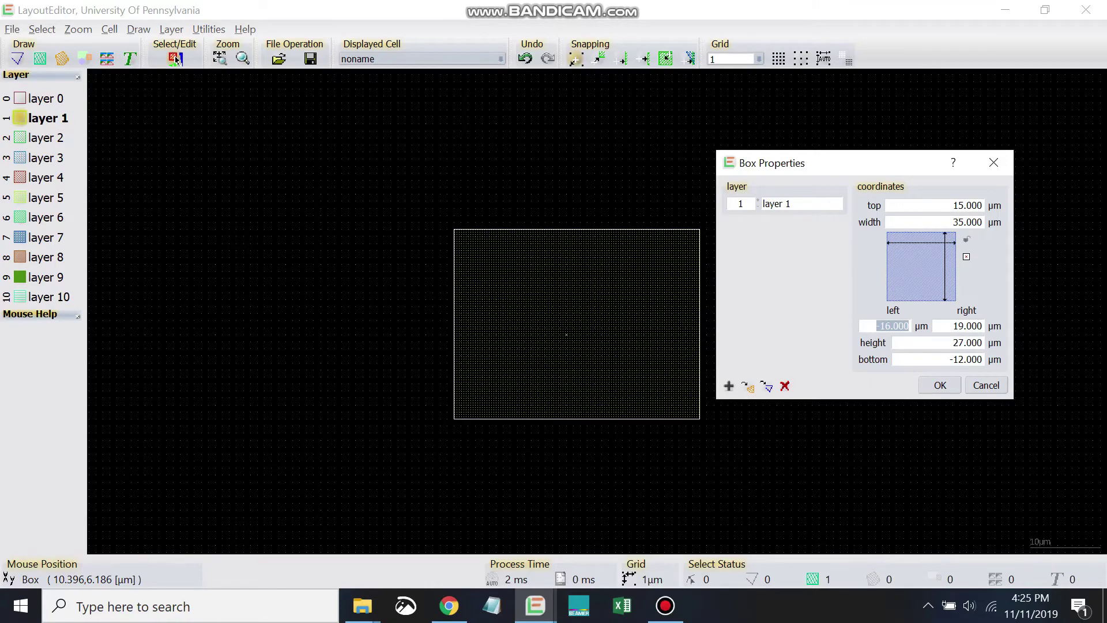
text(0)
key(Tab)
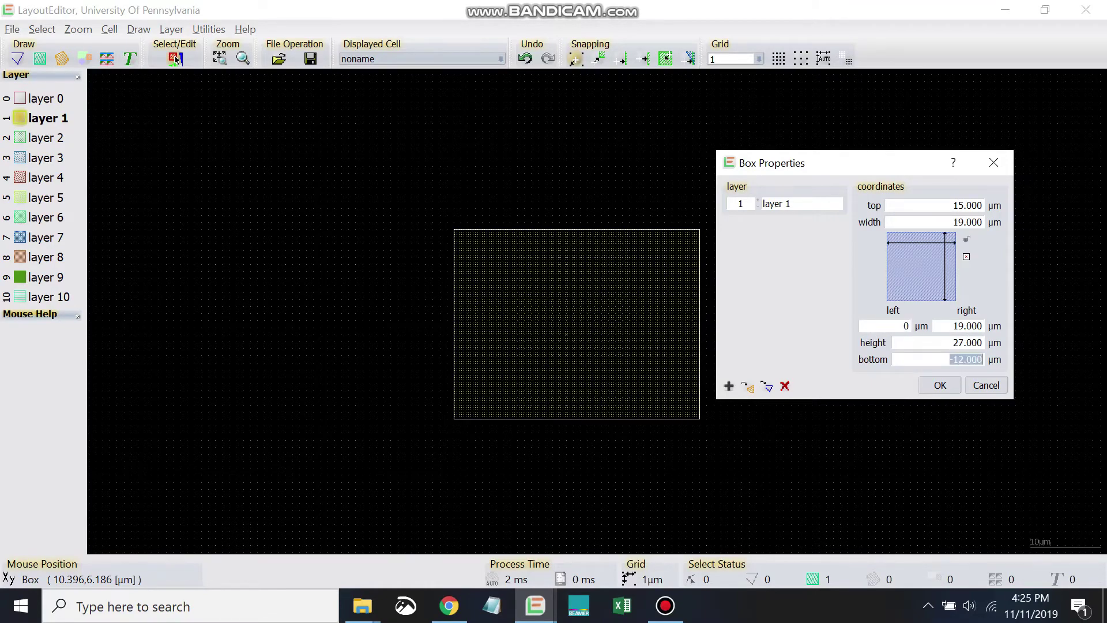
text(0)
key(Tab)
text(15)
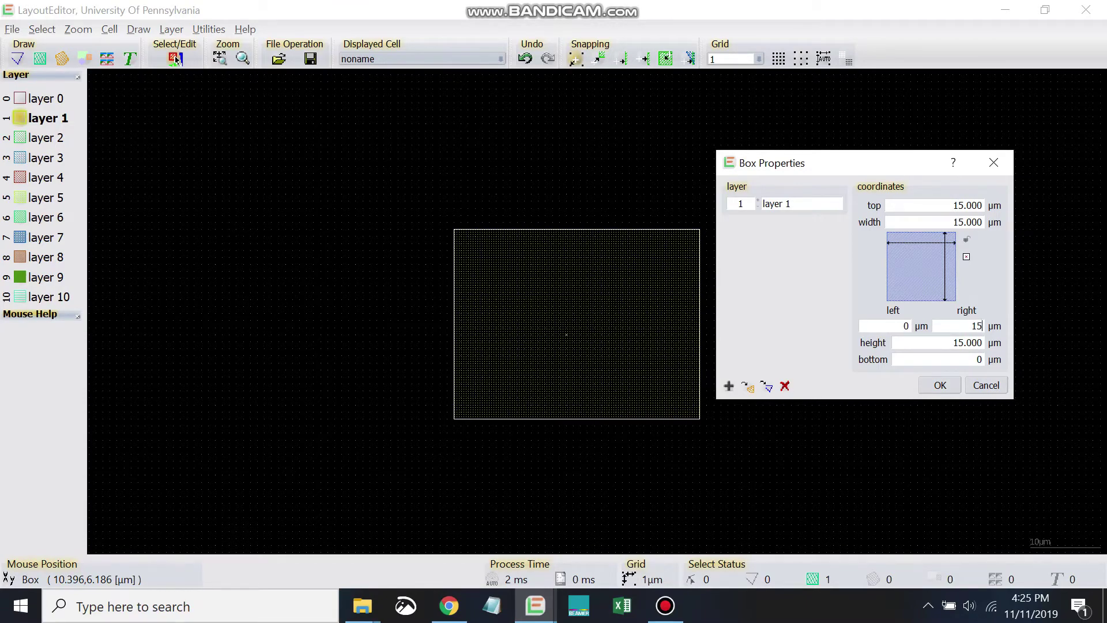
key(shift+End)
text(20)
Apply the coordinates and zoom in on the 15 × 20 µm box at the origin
key(Return)
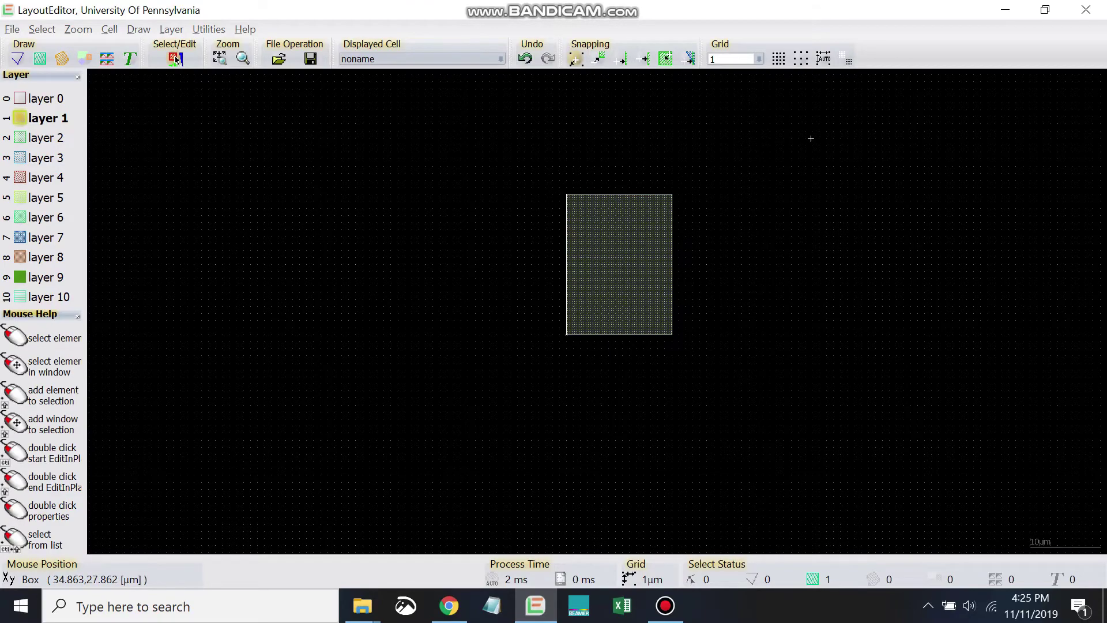
scroll(663, 184, up, 1)
scroll(589, 294, up, 1)
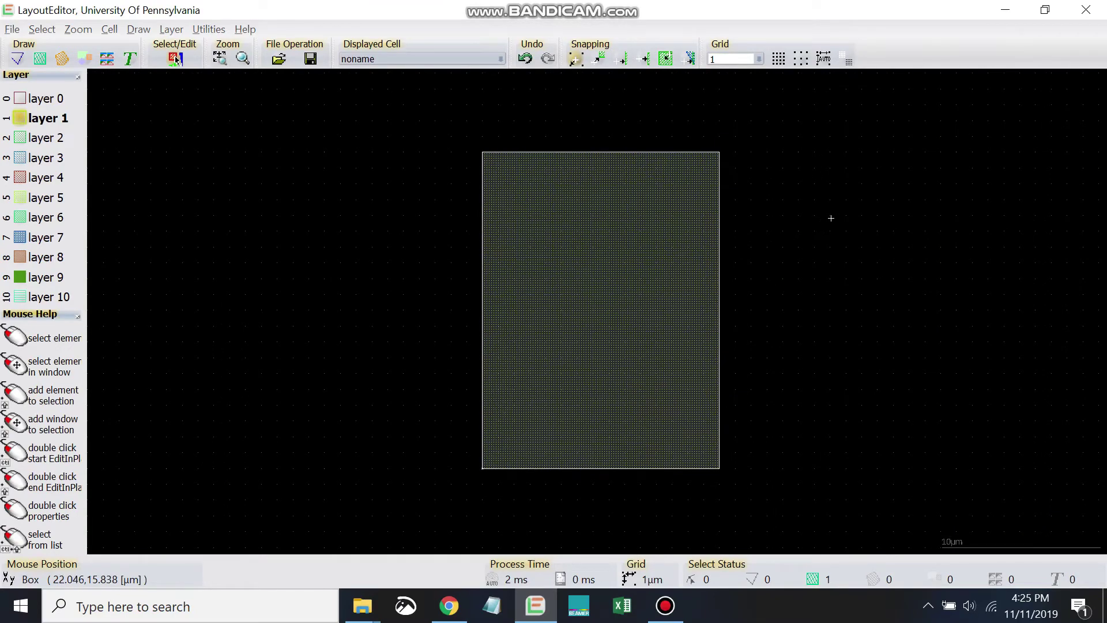
Reopen Box Properties and shift it left to confirm the 15 × 20 µm size
right_click(551, 233)
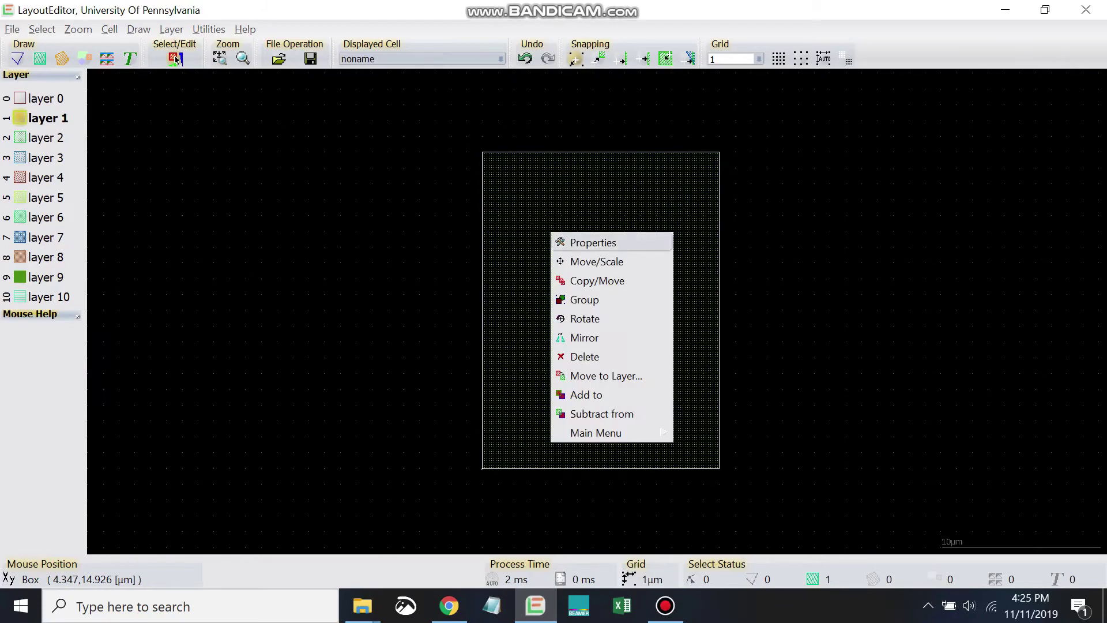
click(592, 242)
drag(584, 175, 335, 180)
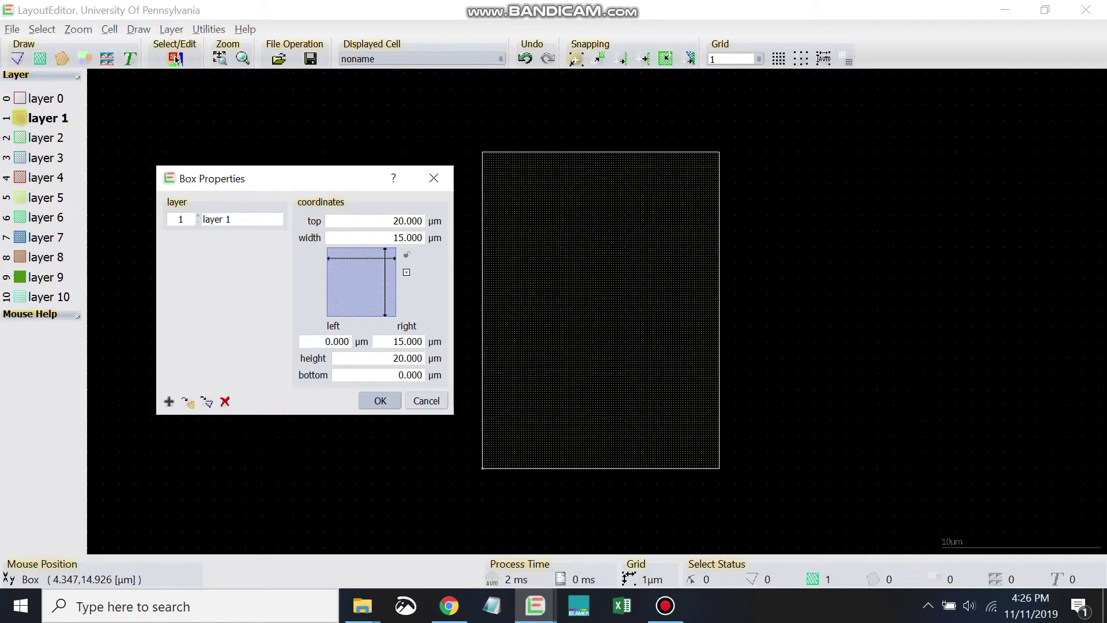
Change the box width to 18 µm so it spans -1.5 to 16.5 µm
key(Tab)
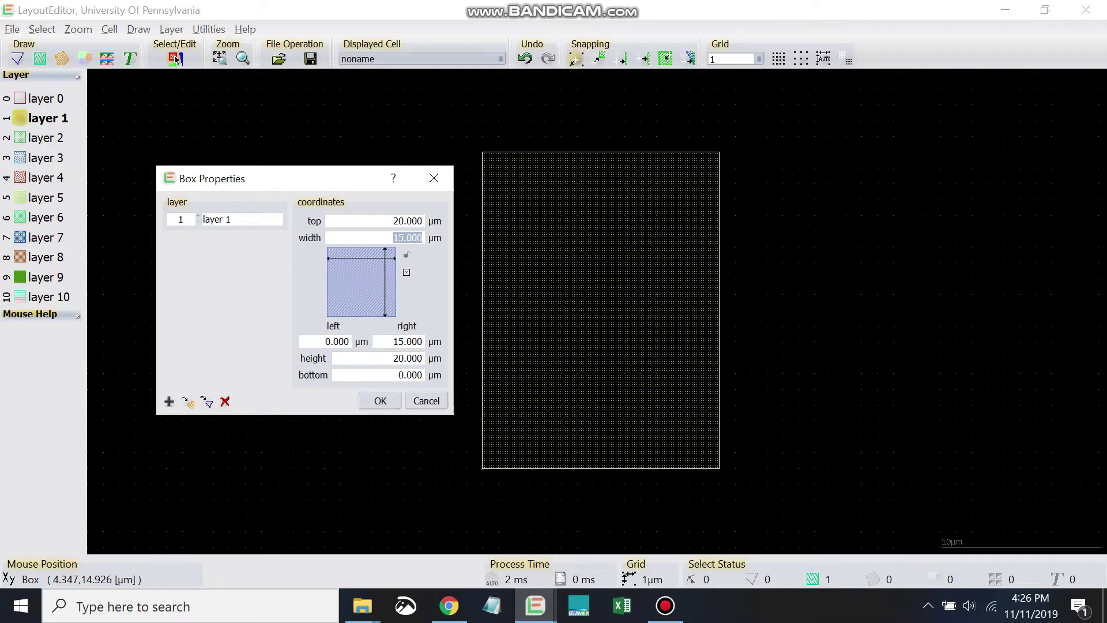
text(18)
key(Return)
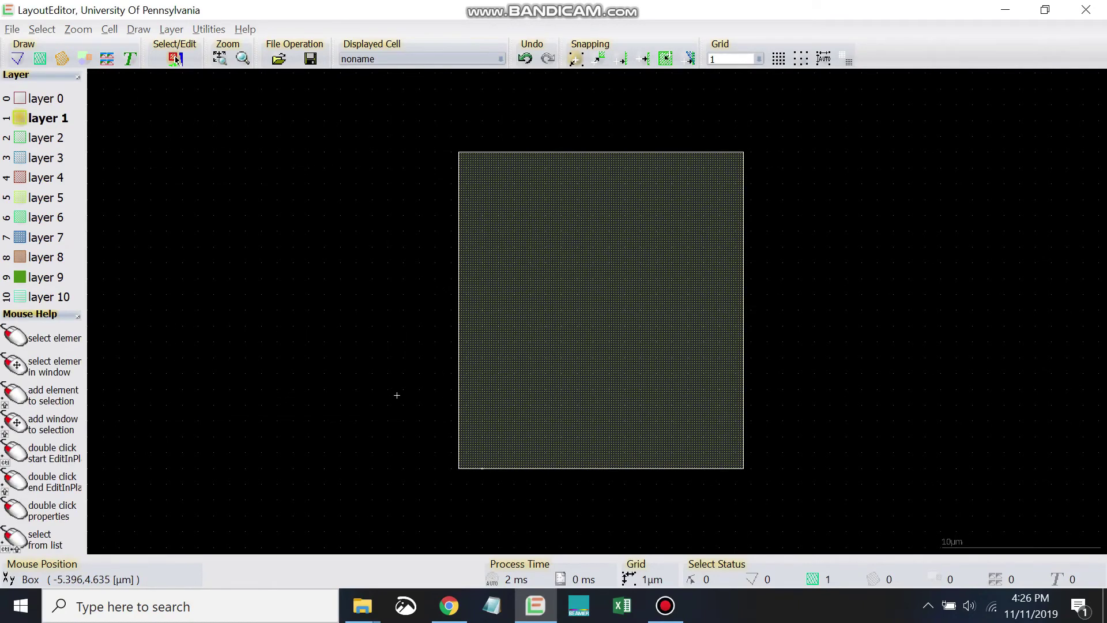
Reopen Box Properties and set the height to 25 µm, spanning -2.5 to 22.5 µm
right_click(549, 293)
click(568, 302)
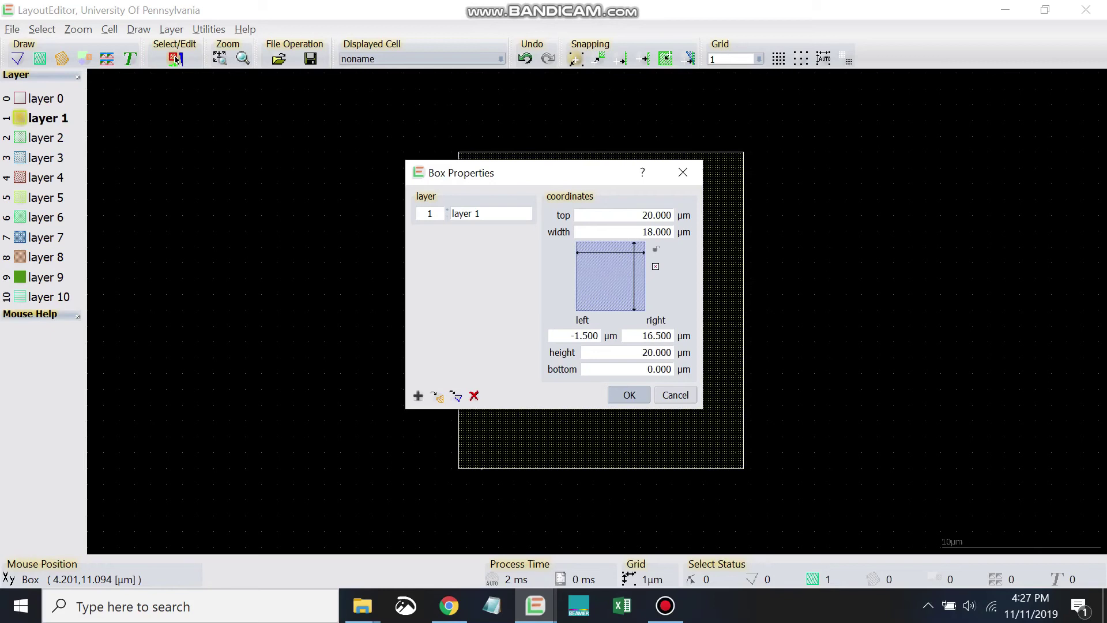
key(Tab)
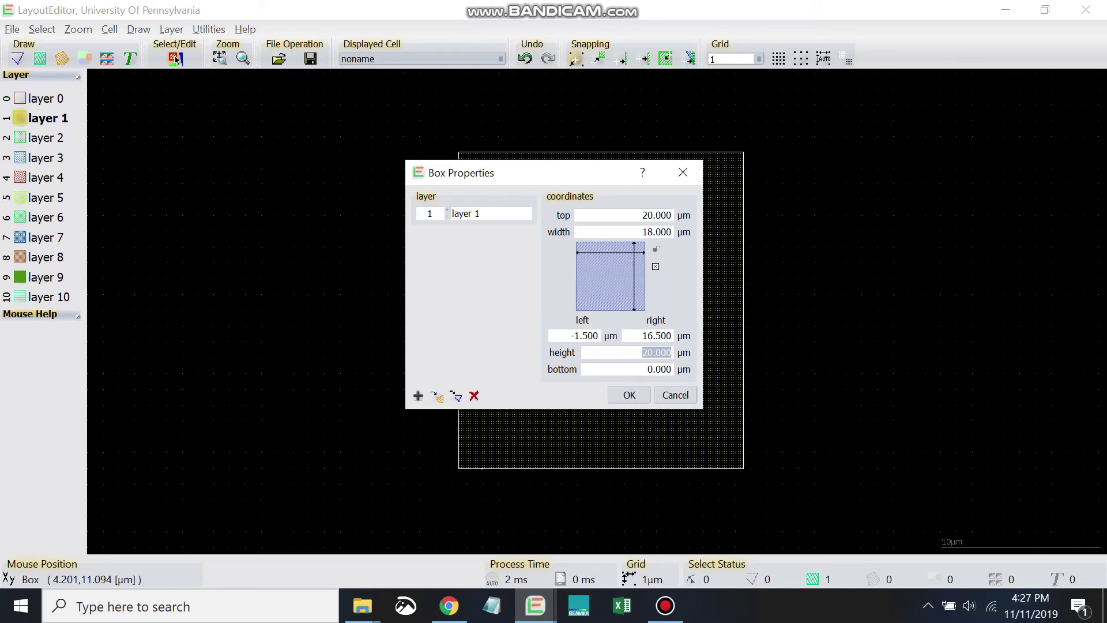
text(25)
key(Return)
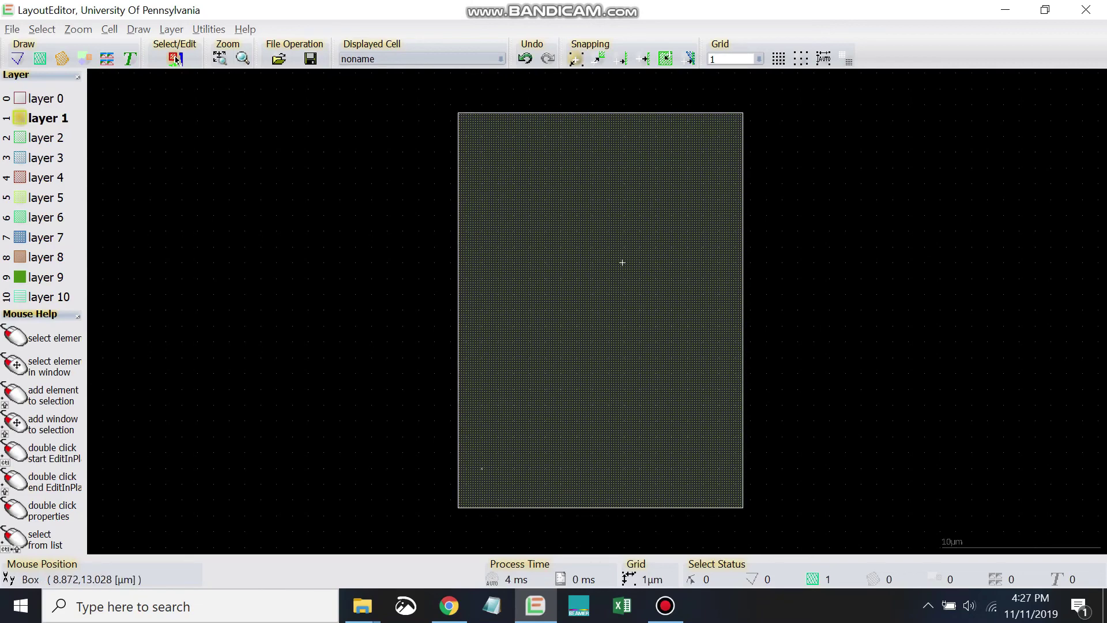
Reopen Box Properties and move it aside to confirm 18 × 25 µm, left -1.5, bottom -2.5
right_click(594, 278)
click(614, 285)
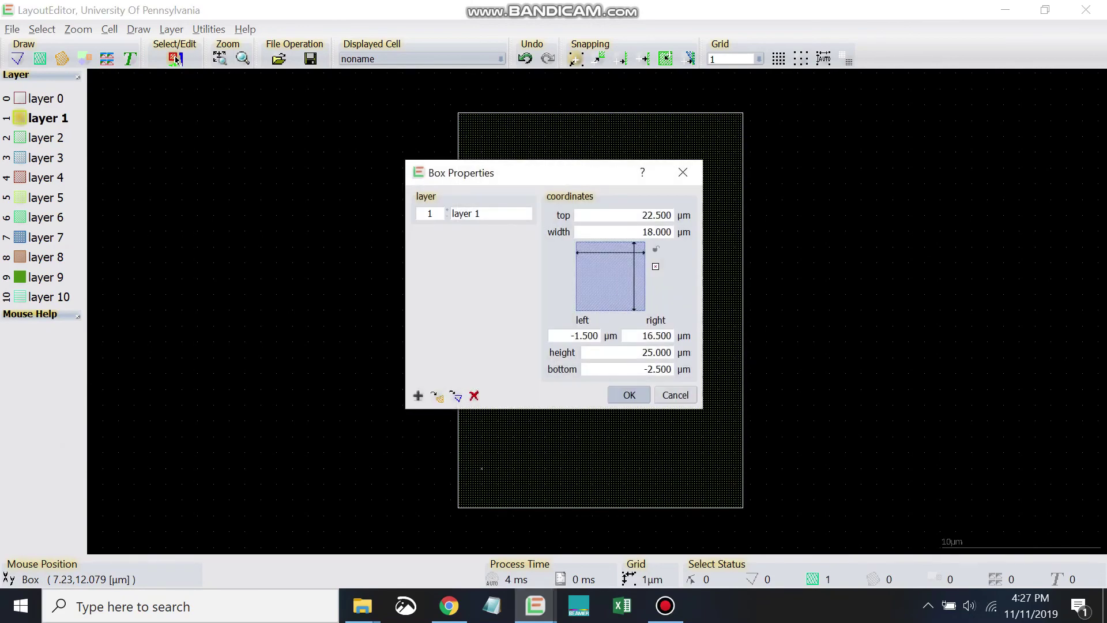
drag(576, 174, 307, 178)
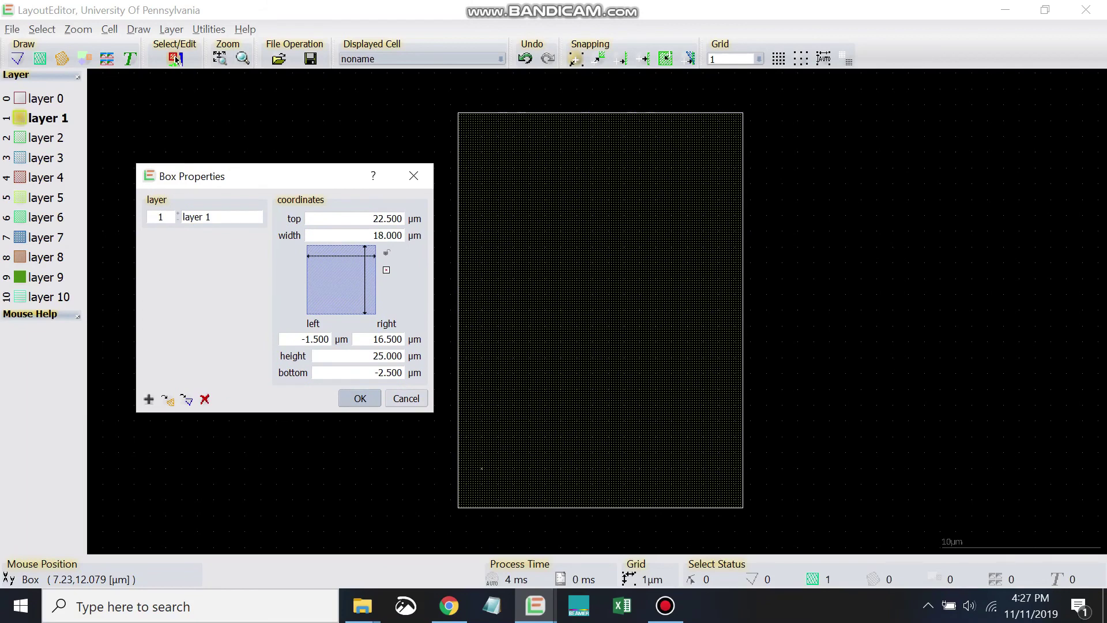